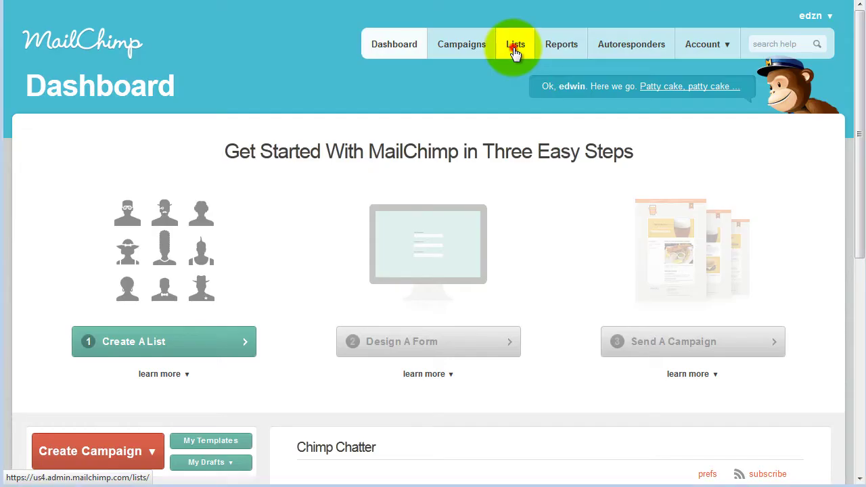
Create a new MailChimp subscriber list named 'test list 1' and save its settings
{"action": "left_click", "coordinate": [513, 48]}
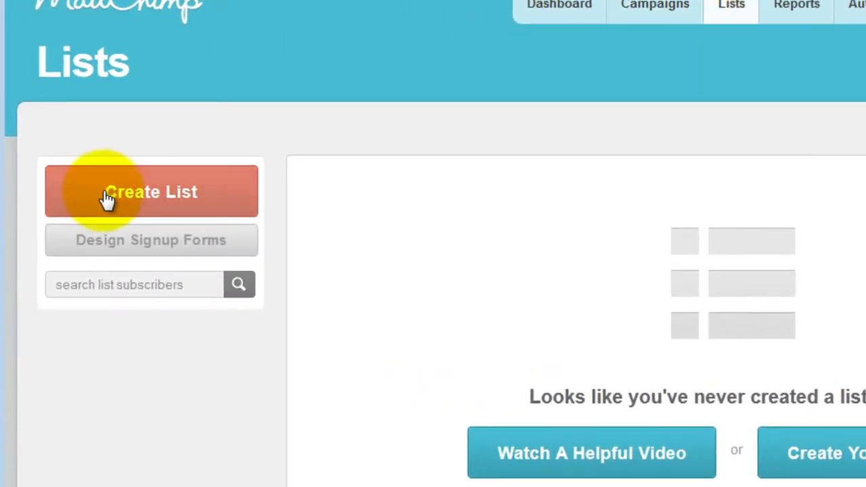
{"action": "left_click", "coordinate": [107, 196]}
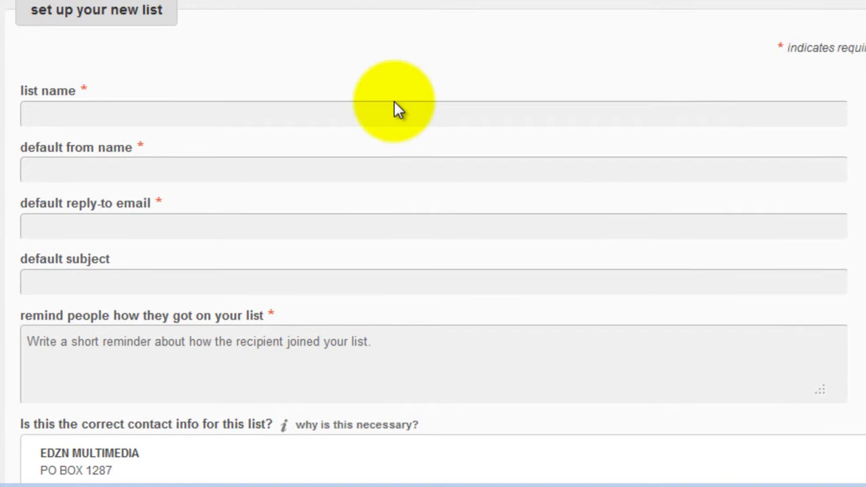
{"action": "scroll", "coordinate": [396, 108], "scroll_direction": "down", "scroll_amount": 3}
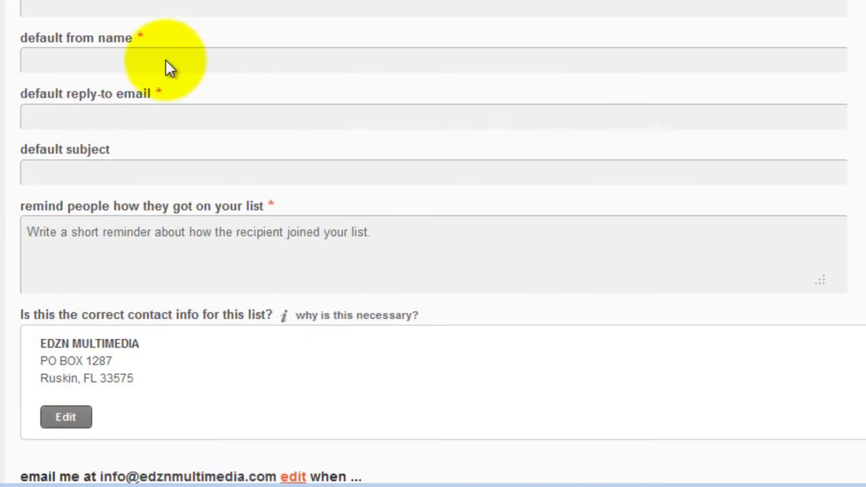
{"action": "scroll", "coordinate": [144, 54], "scroll_direction": "down", "scroll_amount": 5}
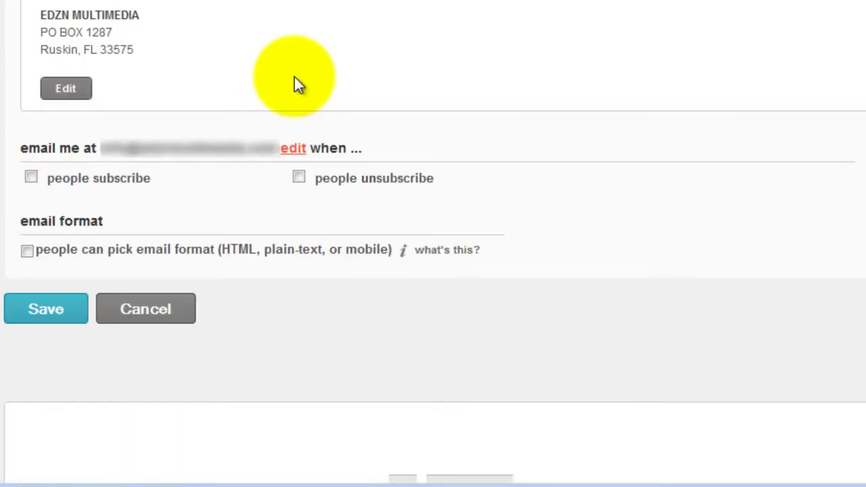
{"action": "left_click", "coordinate": [41, 305]}
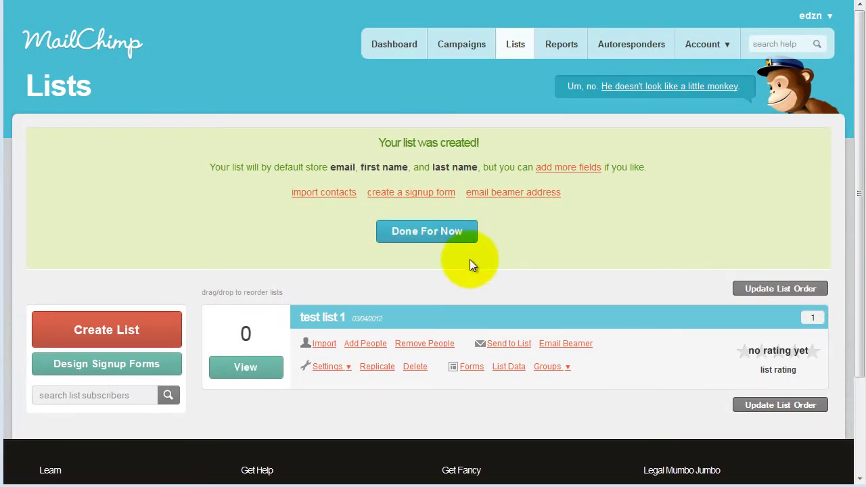
Copy test list 1's subscribe-link HTML from the signup form's share it options
{"action": "left_click", "coordinate": [451, 239]}
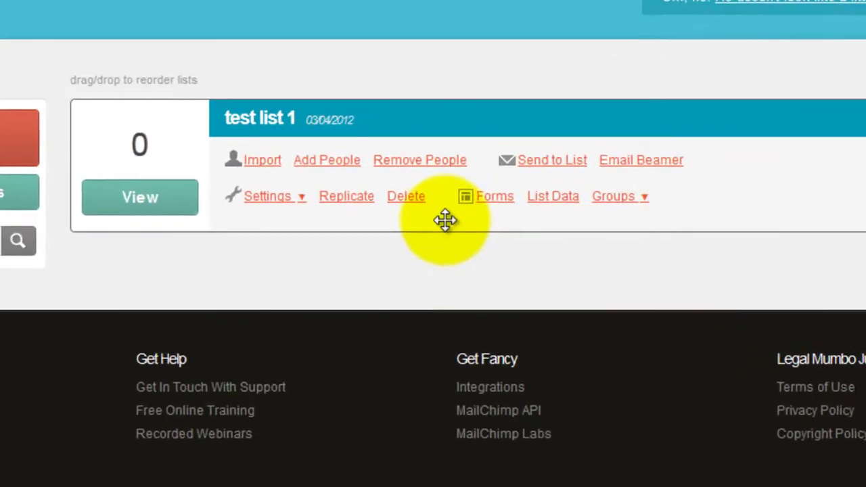
{"action": "left_click", "coordinate": [504, 195]}
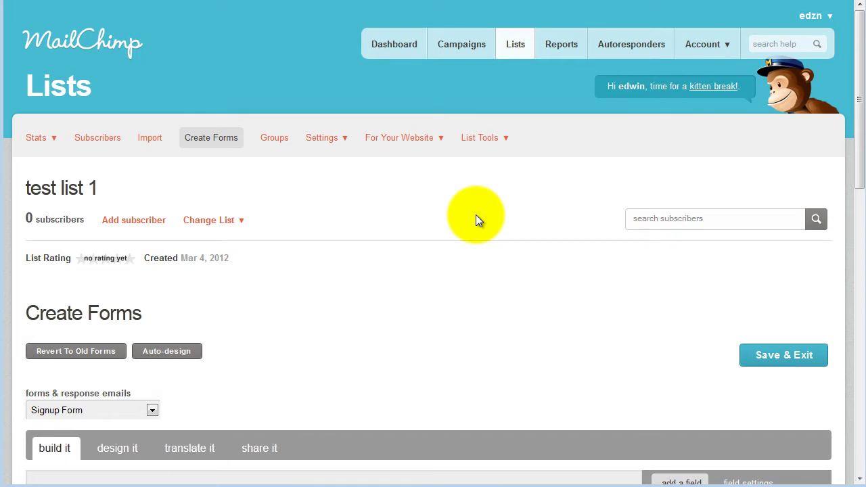
{"action": "scroll", "coordinate": [476, 214], "scroll_direction": "down", "scroll_amount": 1}
{"action": "scroll", "coordinate": [476, 214], "scroll_direction": "down", "scroll_amount": 3}
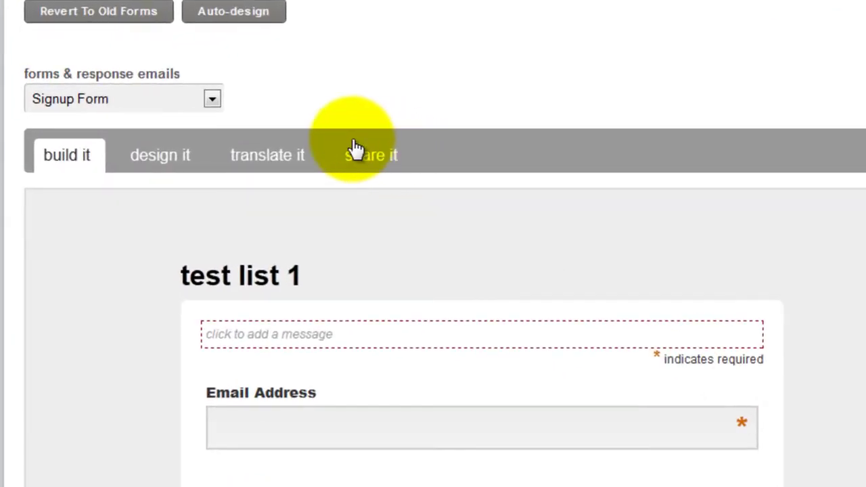
{"action": "left_click", "coordinate": [359, 159]}
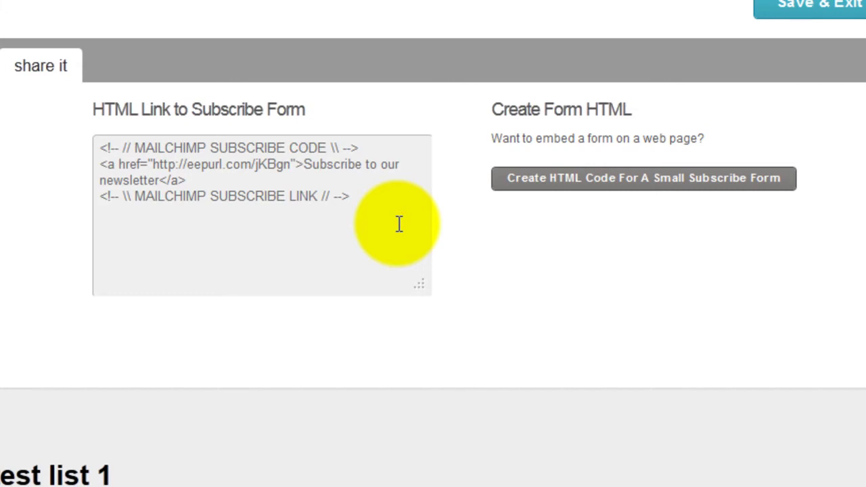
{"action": "left_click_drag", "start_coordinate": [383, 193], "coordinate": [80, 152]}
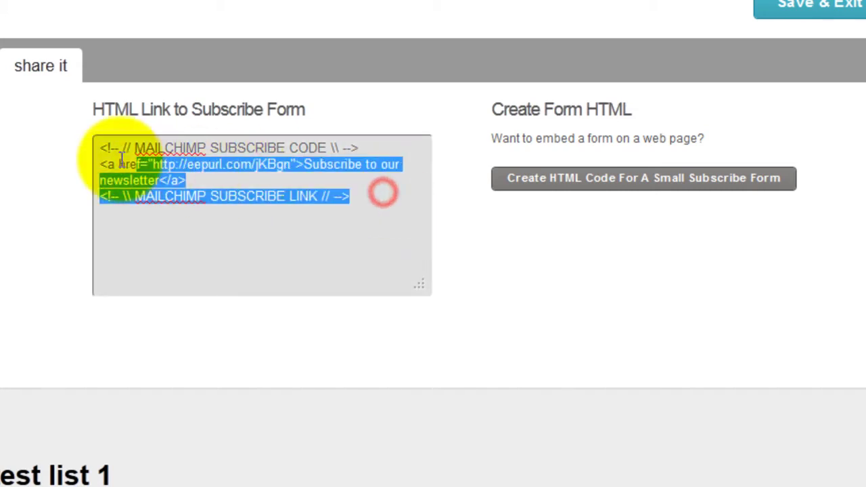
{"action": "right_click", "coordinate": [121, 155]}
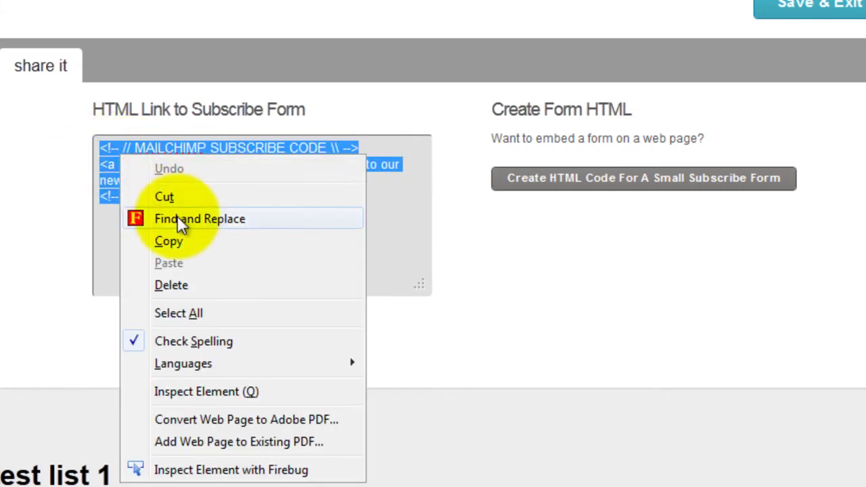
{"action": "left_click", "coordinate": [178, 242]}
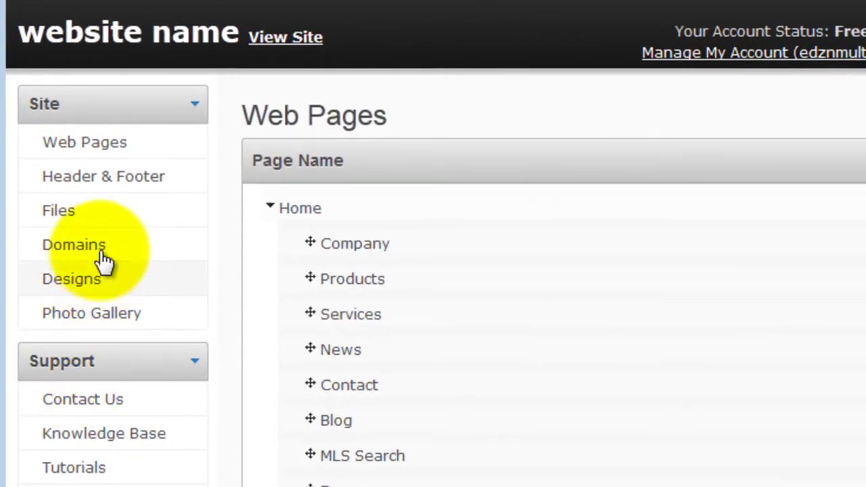
Paste the MailChimp subscribe link into Other Header Content and save the header
{"action": "left_click", "coordinate": [103, 179]}
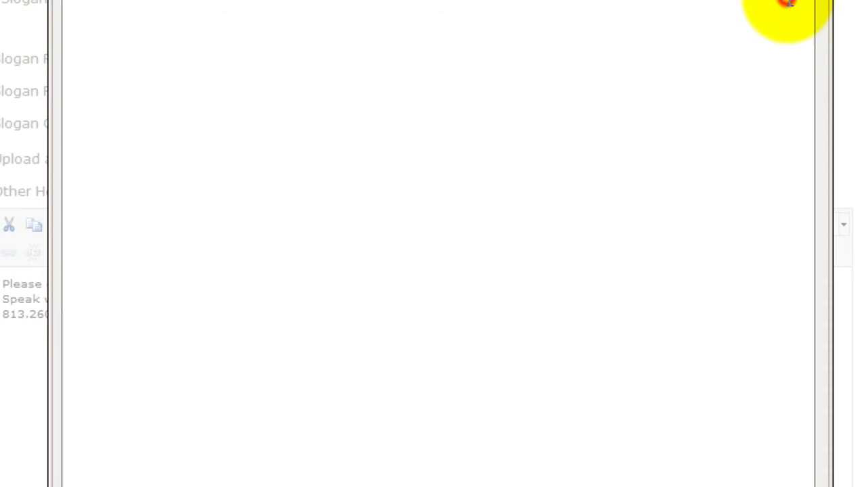
{"action": "key", "text": "ctrl+v"}
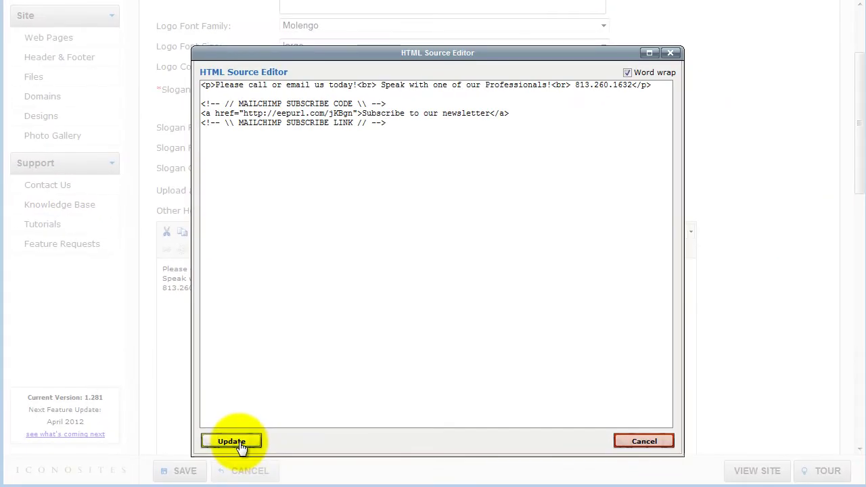
{"action": "left_click", "coordinate": [232, 442]}
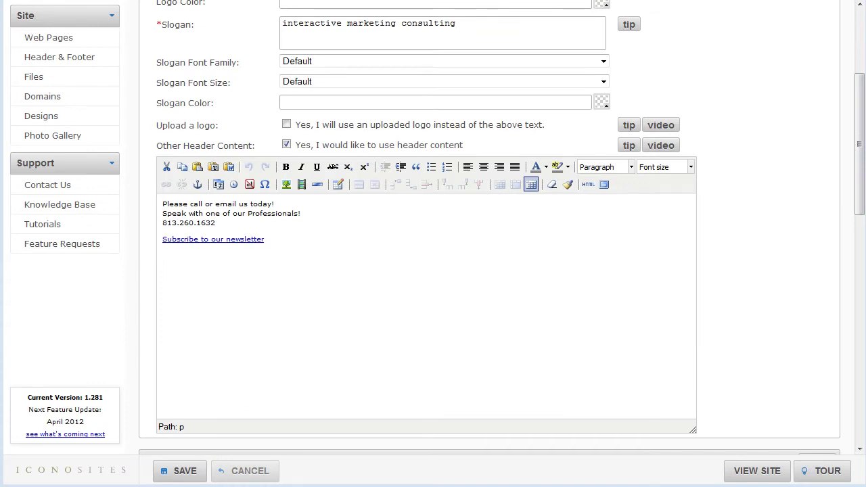
{"action": "left_click", "coordinate": [182, 471]}
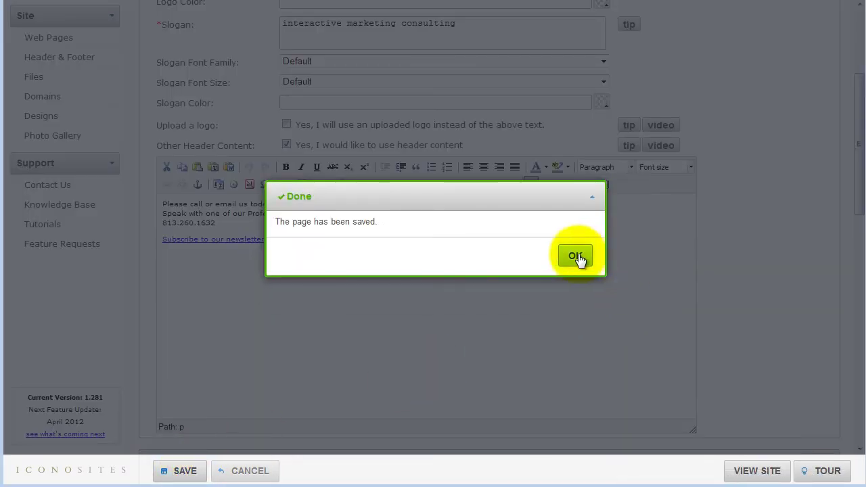
{"action": "left_click", "coordinate": [576, 256]}
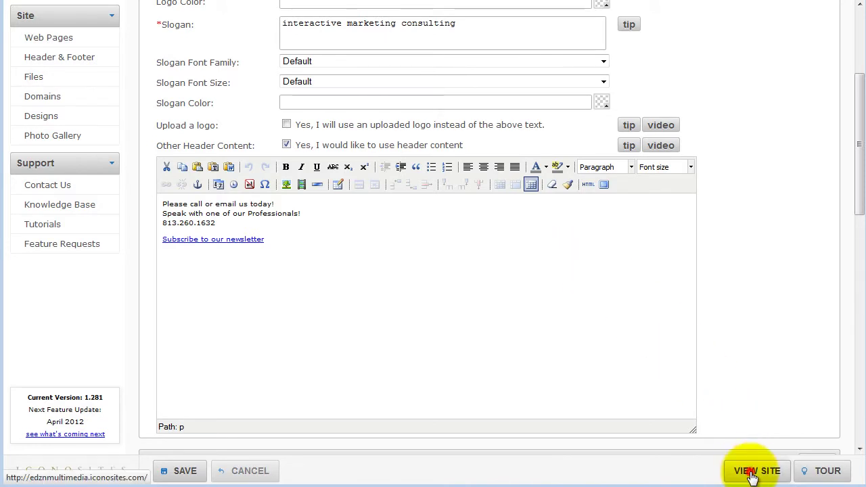
View the live site to check the 'Subscribe to our newsletter' header link
{"action": "left_click", "coordinate": [752, 475]}
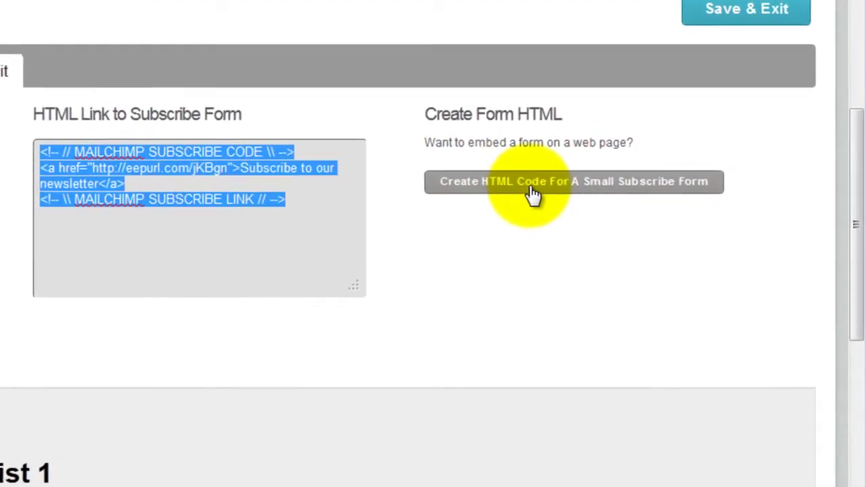
Generate small subscribe form HTML and scroll to the Super Slim Form embed code
{"action": "left_click", "coordinate": [636, 167]}
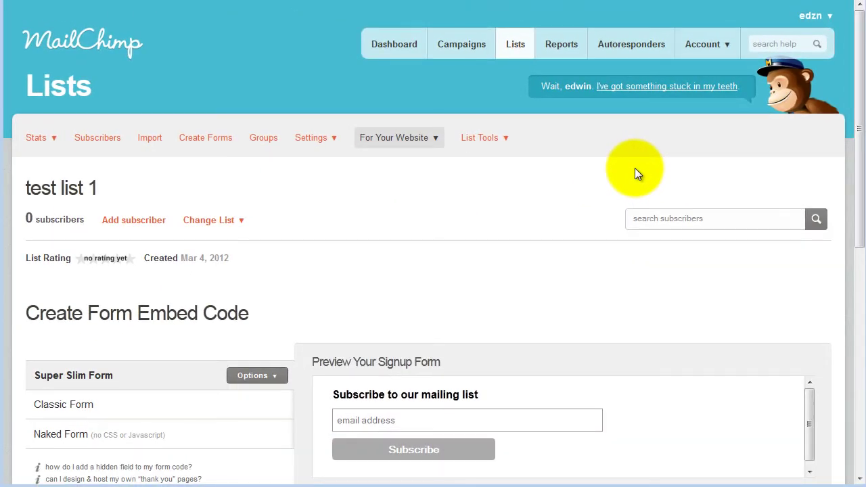
{"action": "scroll", "coordinate": [636, 169], "scroll_direction": "down", "scroll_amount": 2}
{"action": "scroll", "coordinate": [688, 270], "scroll_direction": "down", "scroll_amount": 4}
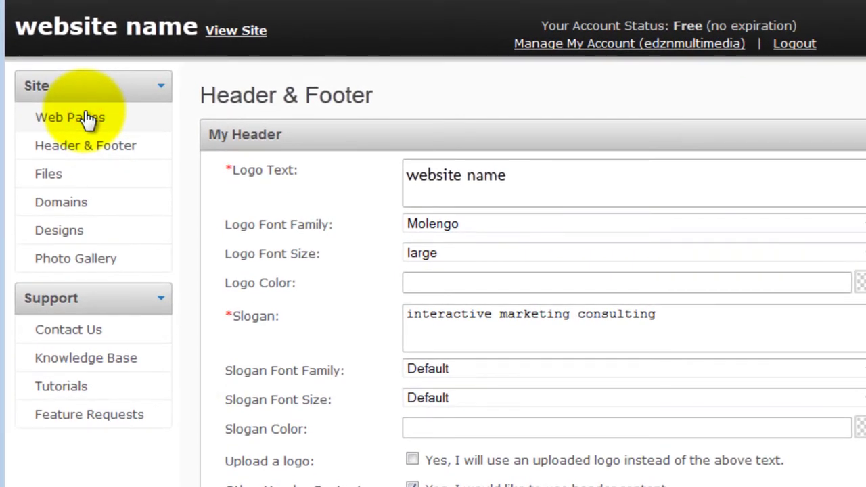
Edit the Home page and open its content's HTML source editor
{"action": "left_click", "coordinate": [89, 120]}
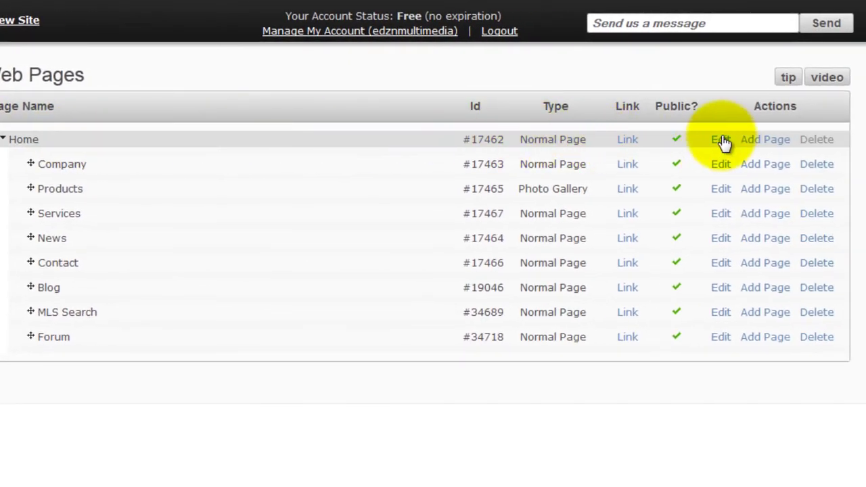
{"action": "left_click", "coordinate": [723, 140]}
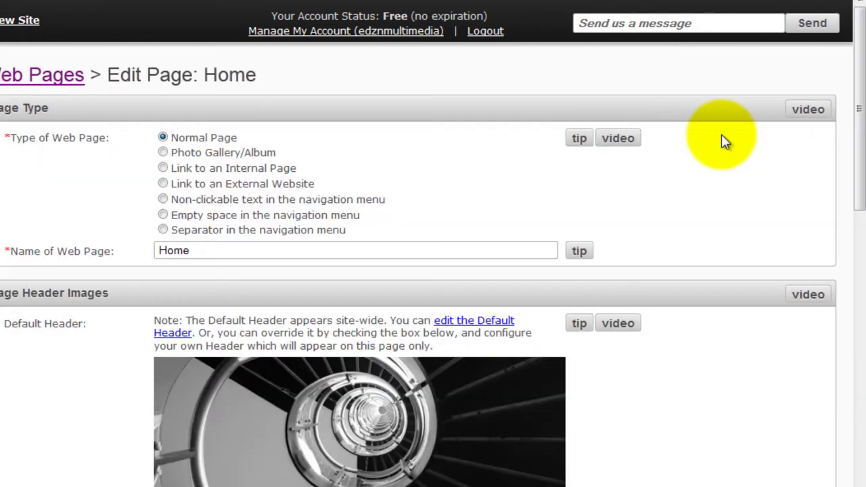
{"action": "scroll", "coordinate": [722, 141], "scroll_direction": "down", "scroll_amount": 1}
{"action": "scroll", "coordinate": [725, 139], "scroll_direction": "down", "scroll_amount": 3}
{"action": "scroll", "coordinate": [730, 209], "scroll_direction": "down", "scroll_amount": 5}
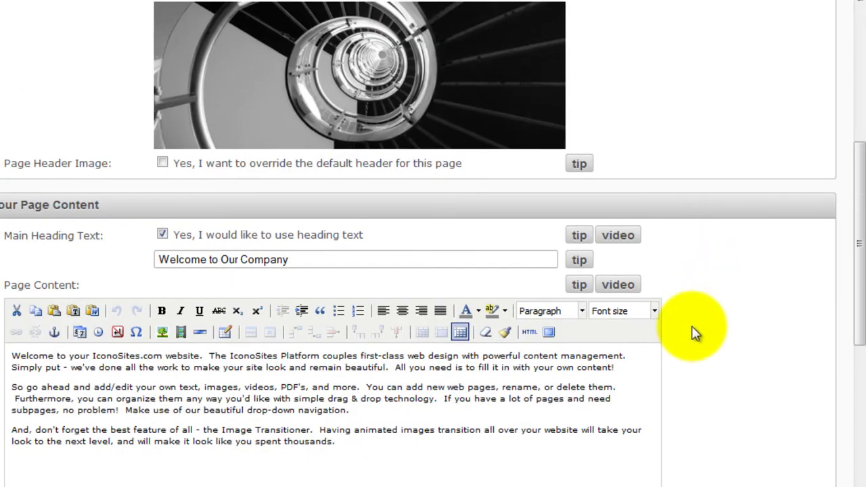
{"action": "left_click", "coordinate": [528, 332]}
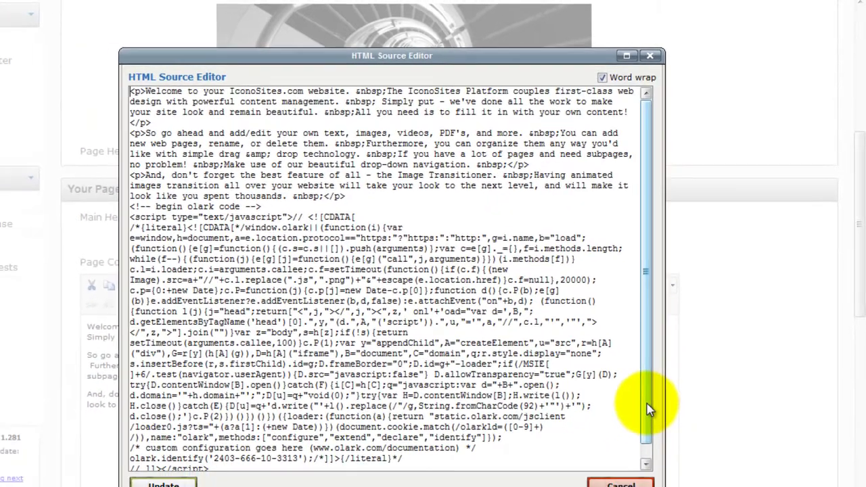
Paste the MailChimp signup form code after the olark chat code and update the content
{"action": "left_click", "coordinate": [668, 367]}
{"action": "left_click_drag", "start_coordinate": [670, 376], "coordinate": [671, 400]}
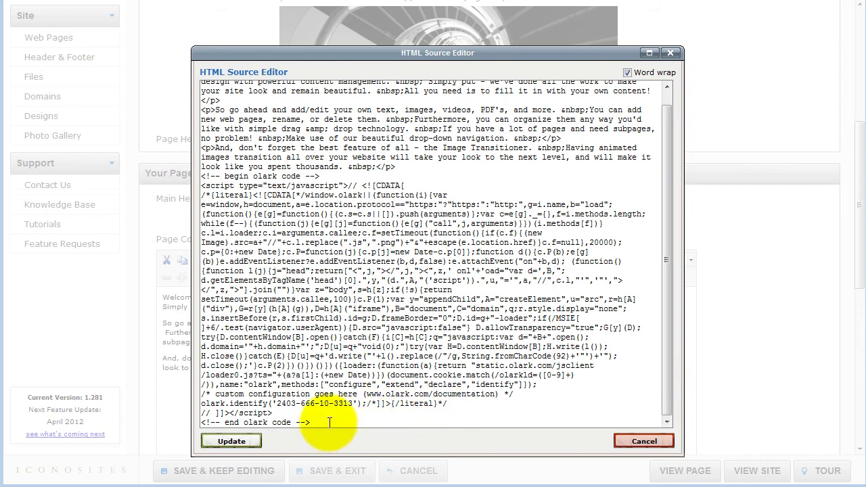
{"action": "key", "text": "Return"}
{"action": "key", "text": "Return"}
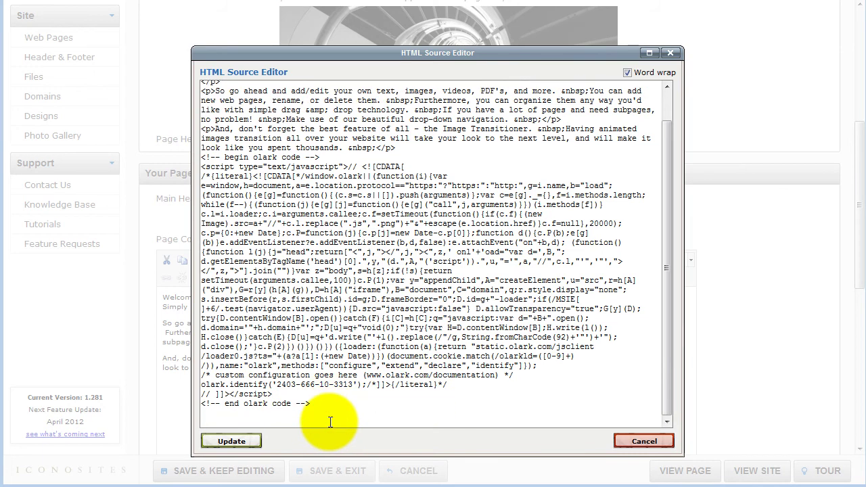
{"action": "key", "text": "ctrl+v"}
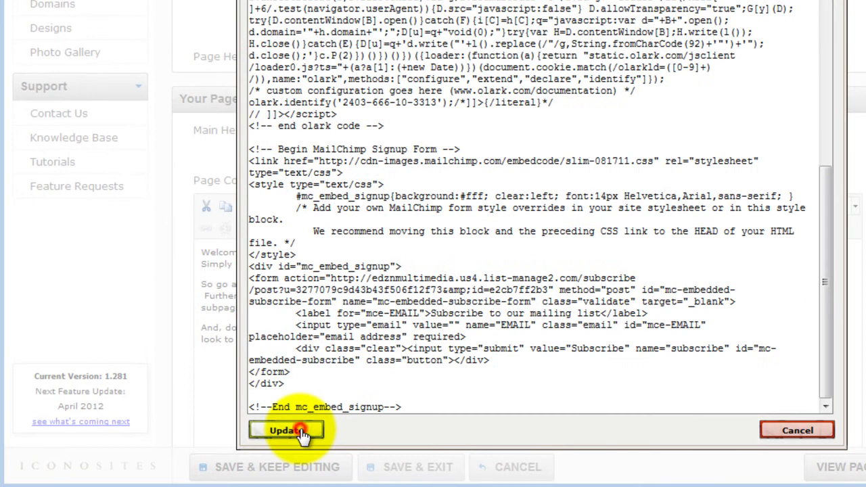
{"action": "left_click", "coordinate": [302, 433]}
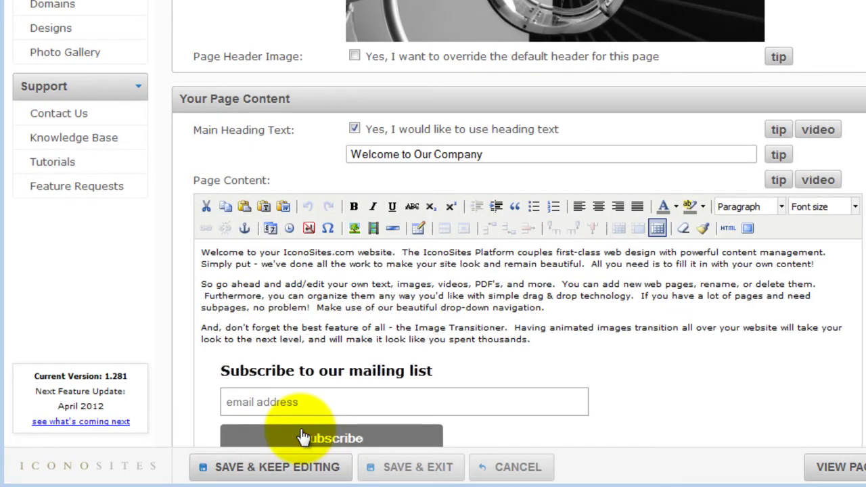
Save the Home page and check the subscribe form on the live site
{"action": "left_click", "coordinate": [270, 468]}
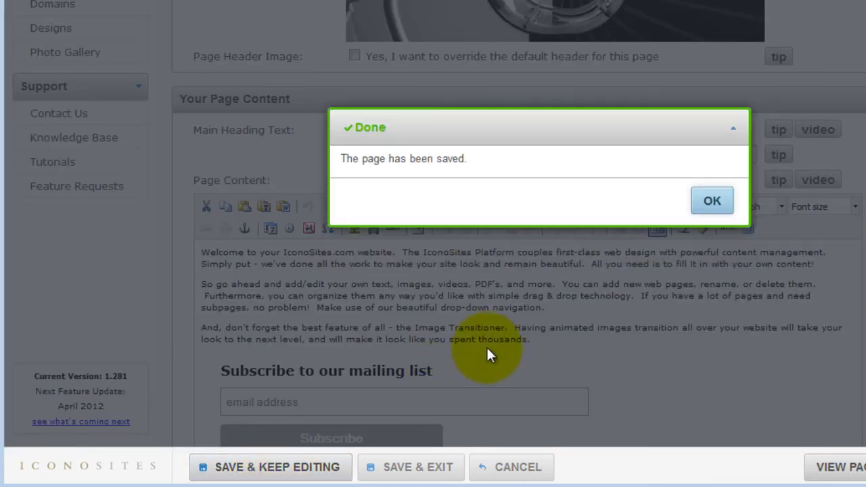
{"action": "left_click", "coordinate": [712, 203]}
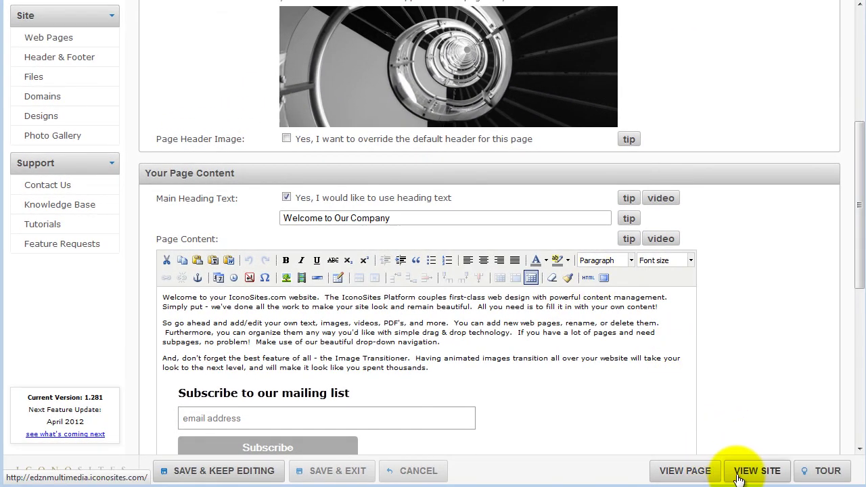
{"action": "left_click", "coordinate": [704, 472]}
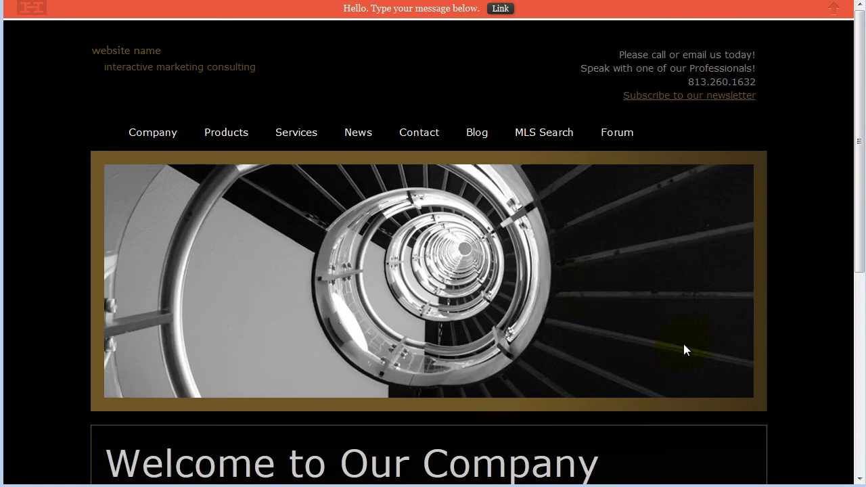
{"action": "scroll", "coordinate": [684, 343], "scroll_direction": "down", "scroll_amount": 5}
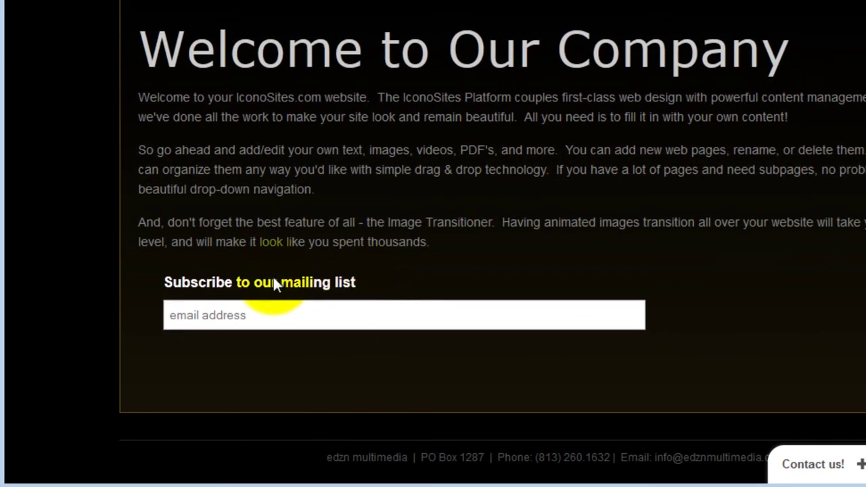